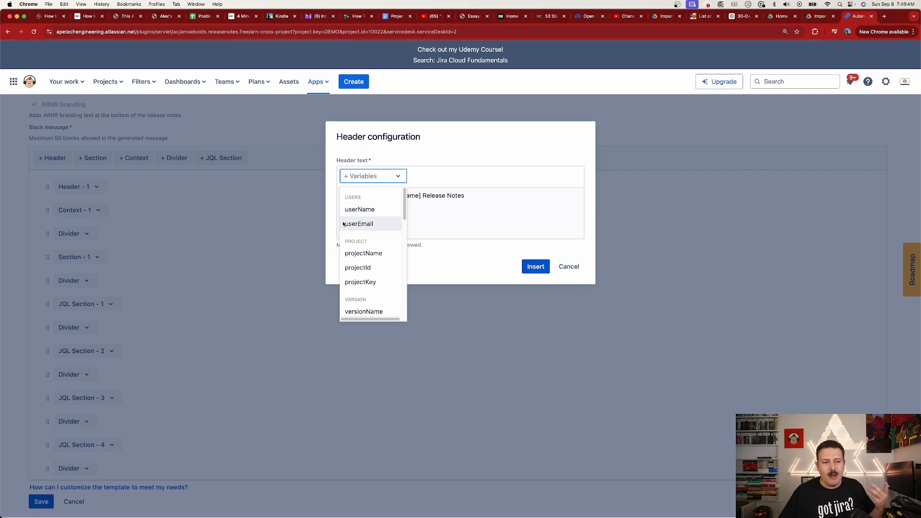
# Review the user, project and version variables available for the header text, and close the header configuration without changes.
pyautogui.scroll(-1, 373, 281)
pyautogui.scroll(-3, 375, 279)
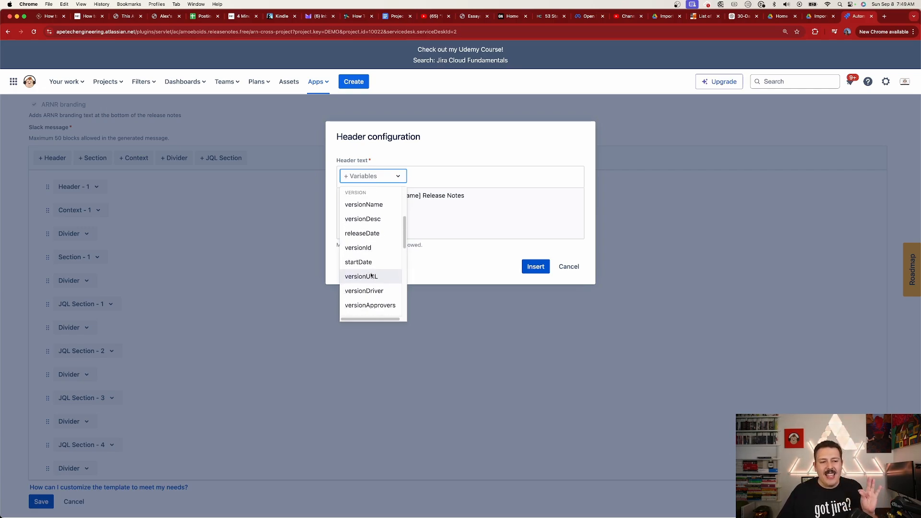
pyautogui.scroll(-2, 376, 279)
pyautogui.click(464, 224)
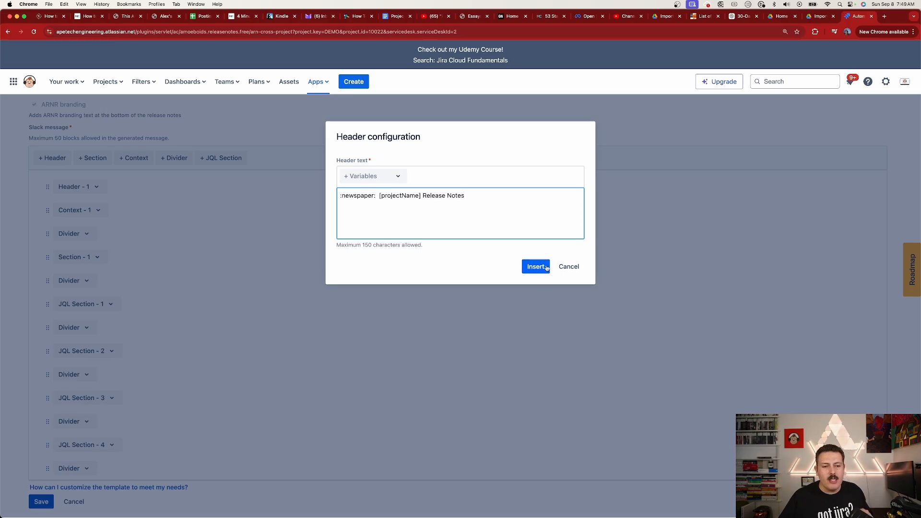
pyautogui.click(569, 267)
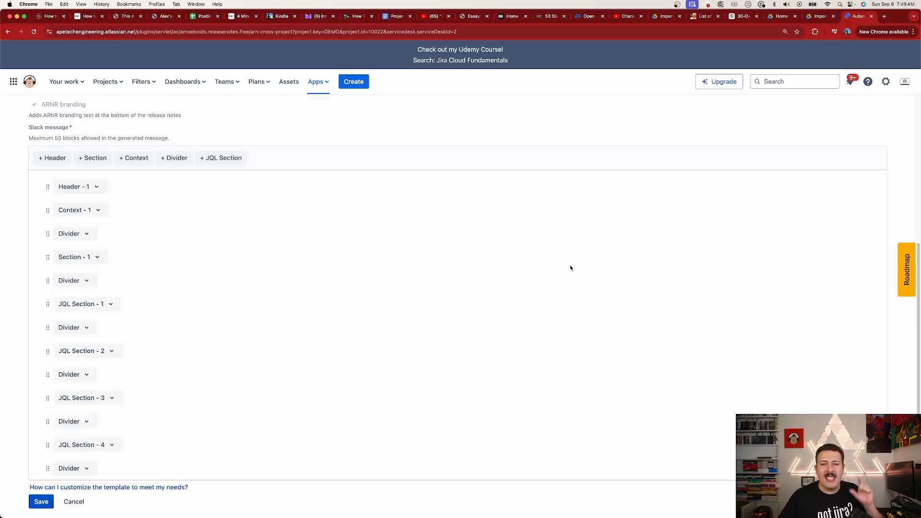
# Examine the Context - 1 block's plain text, Markdown, variable and image options, and close its configuration without changes.
pyautogui.click(79, 210)
pyautogui.click(125, 214)
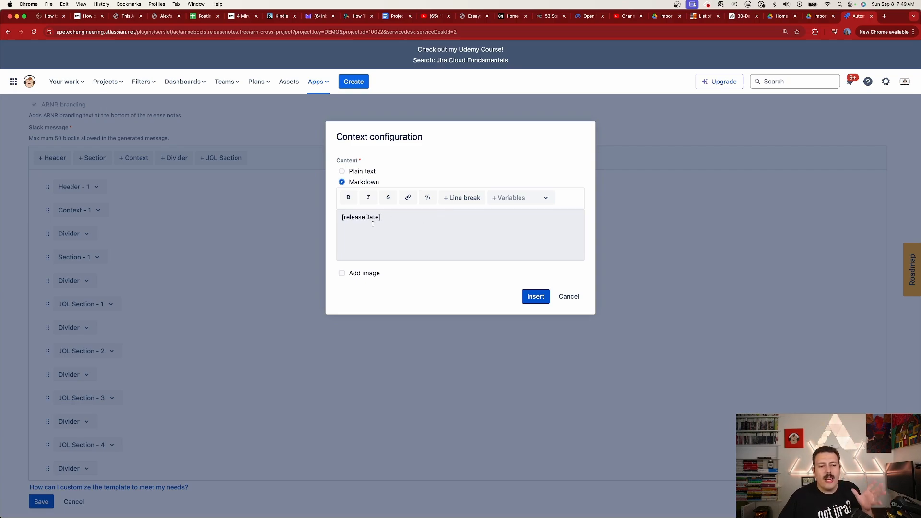
pyautogui.click(352, 172)
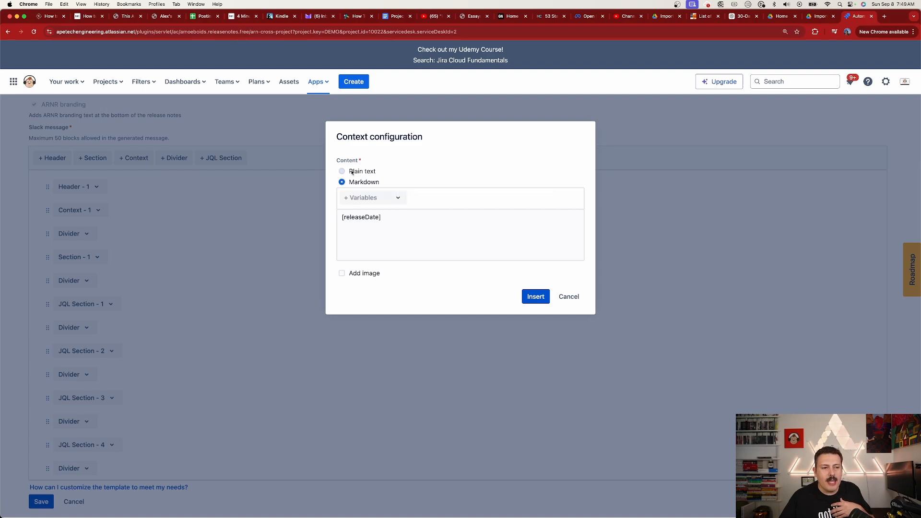
pyautogui.click(373, 198)
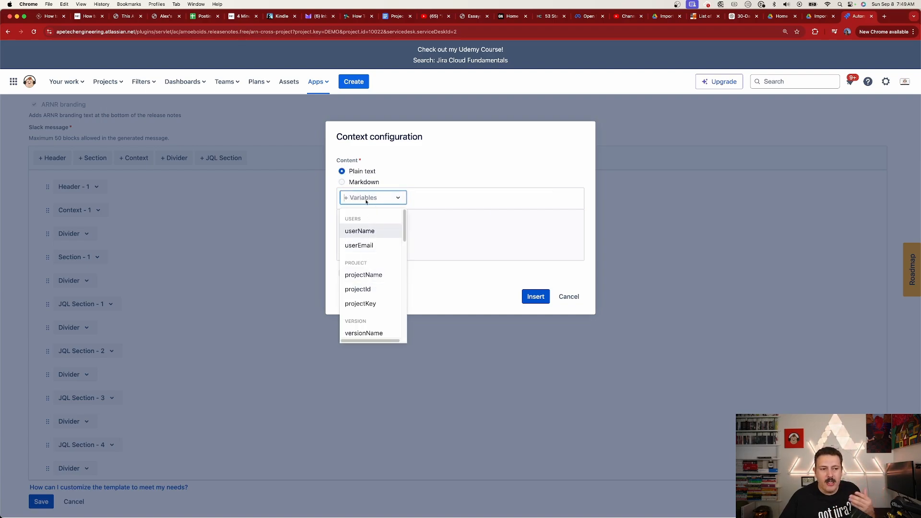
pyautogui.click(363, 183)
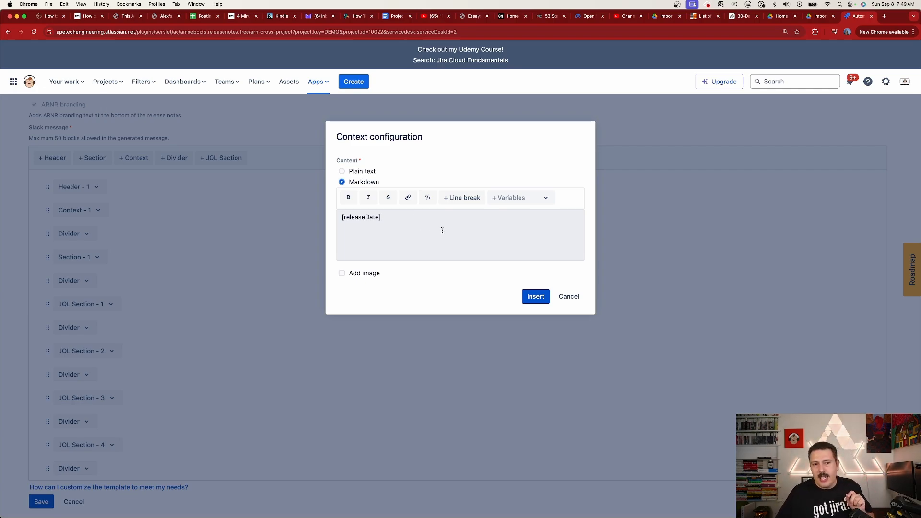
pyautogui.click(358, 274)
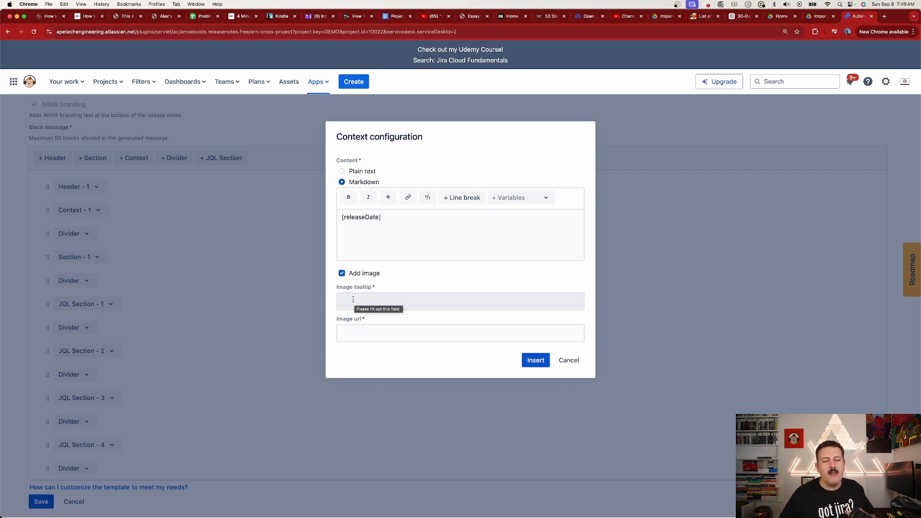
pyautogui.click(342, 273)
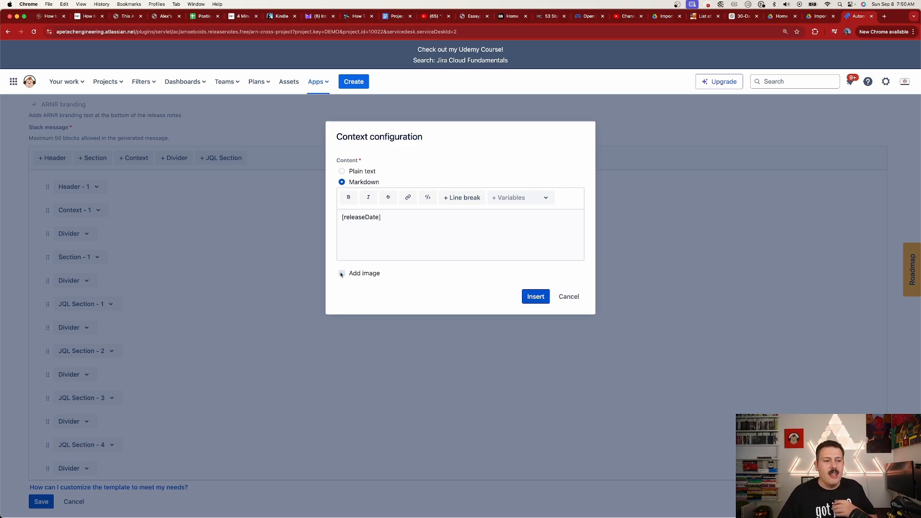
pyautogui.click(571, 297)
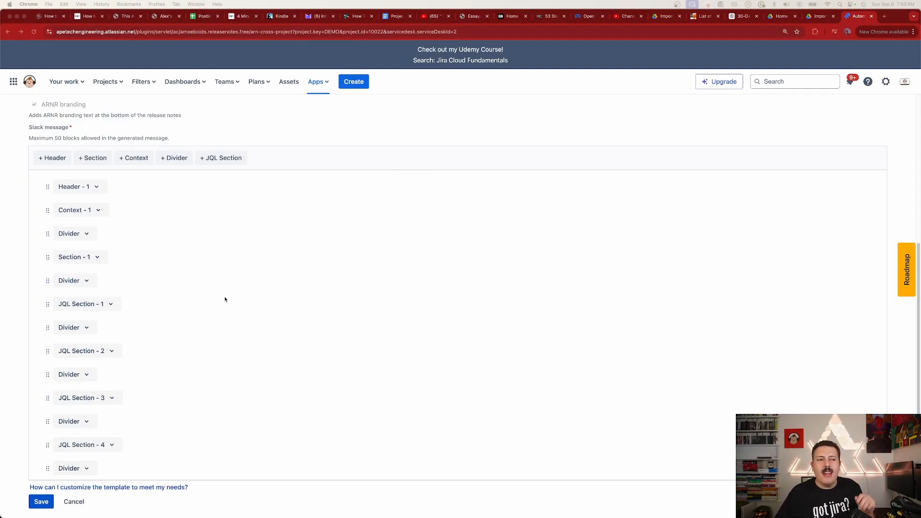
# Examine the Section - 1 block's message content, text formats and link button option, and close its configuration without changes.
pyautogui.click(81, 259)
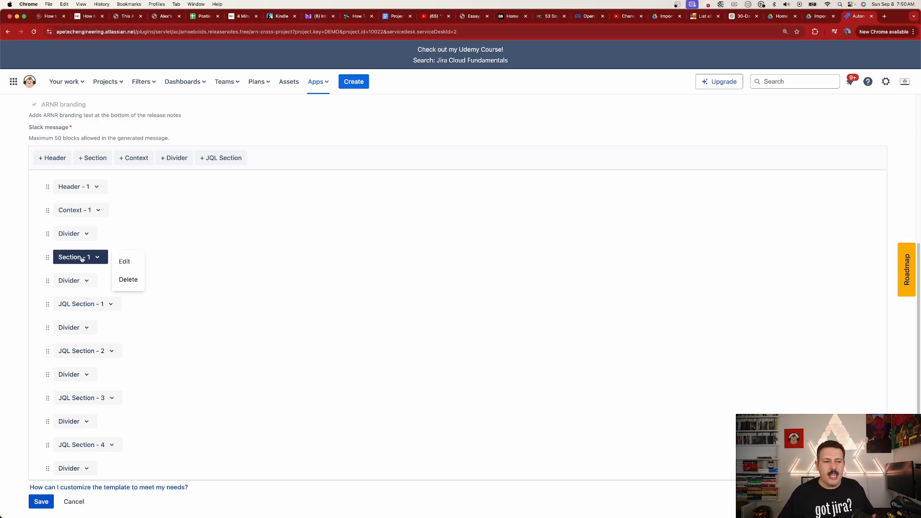
pyautogui.click(123, 261)
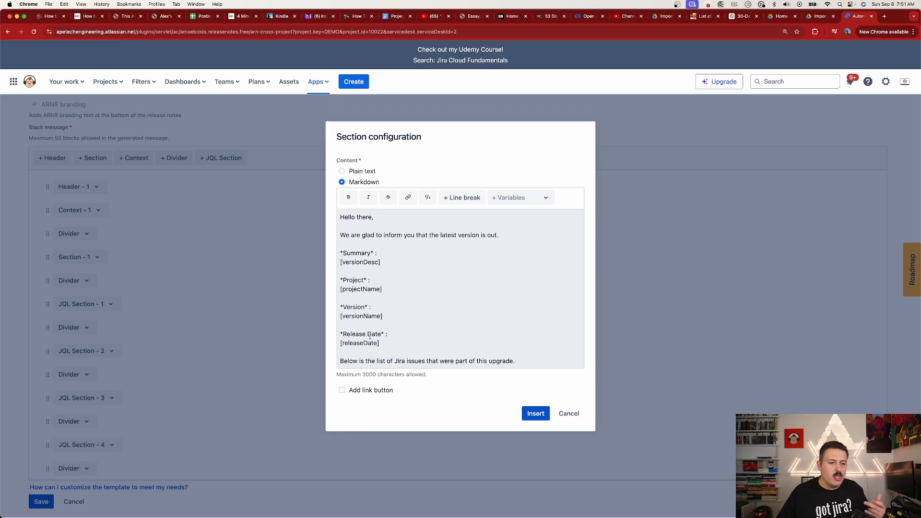
pyautogui.moveTo(516, 362); pyautogui.dragTo(378, 363)
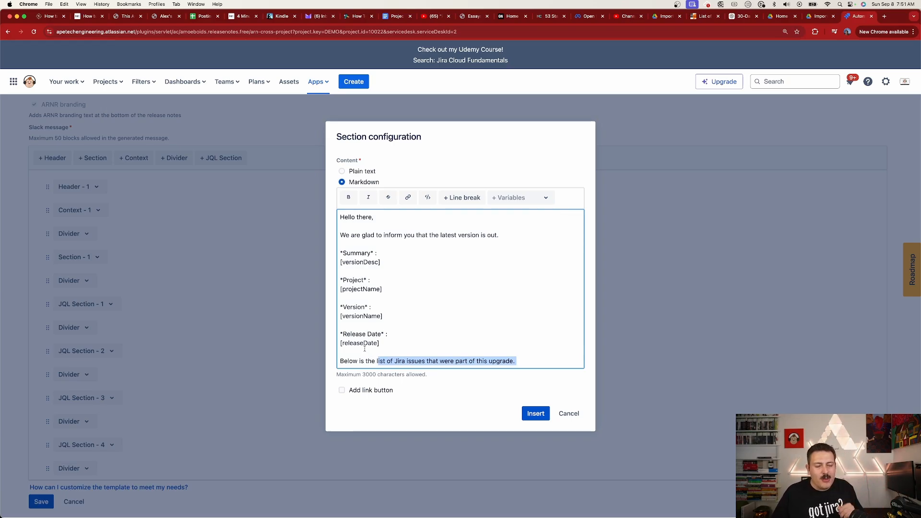
pyautogui.click(363, 174)
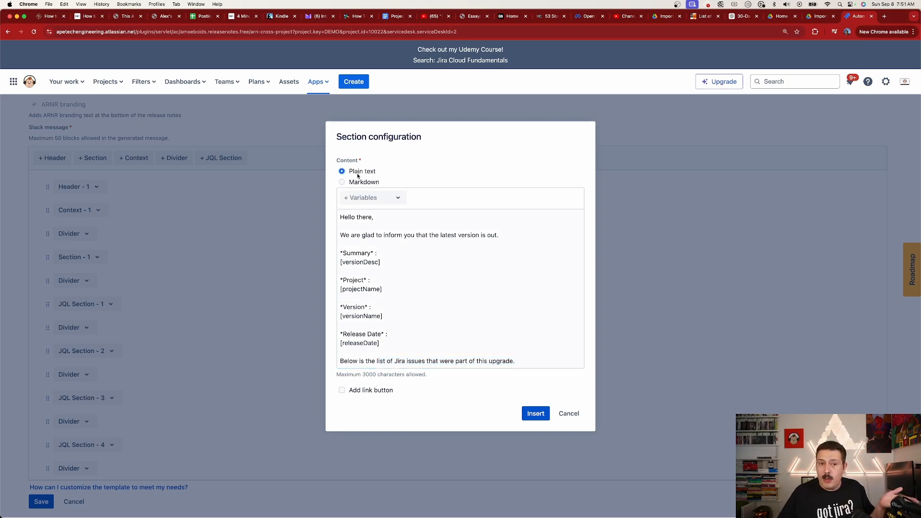
pyautogui.click(356, 182)
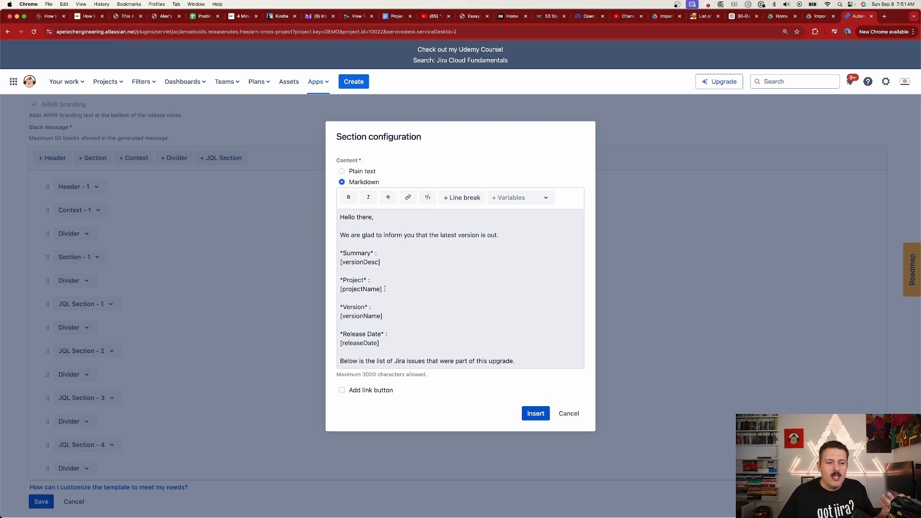
pyautogui.click(351, 391)
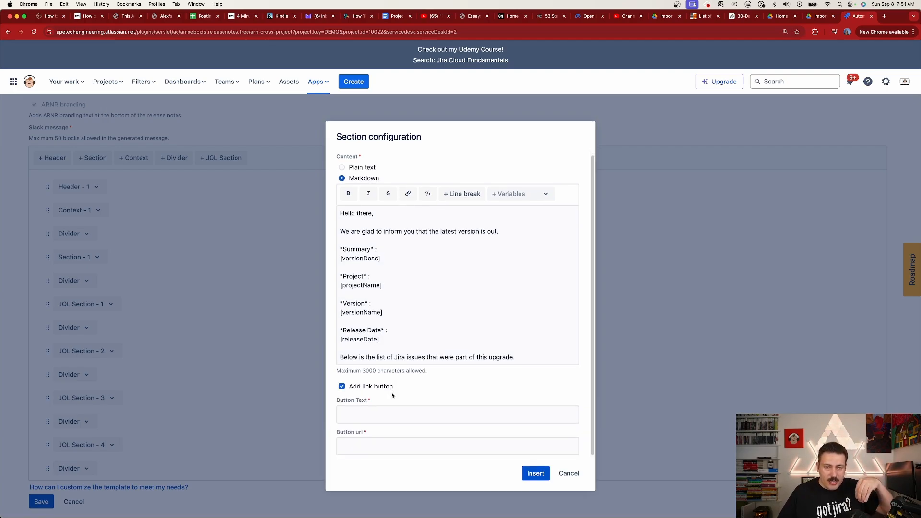
pyautogui.click(357, 390)
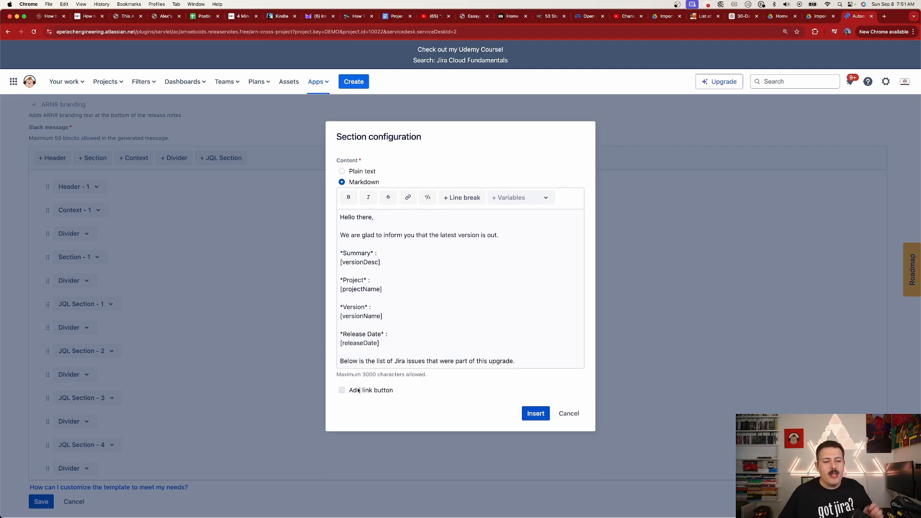
pyautogui.click(570, 416)
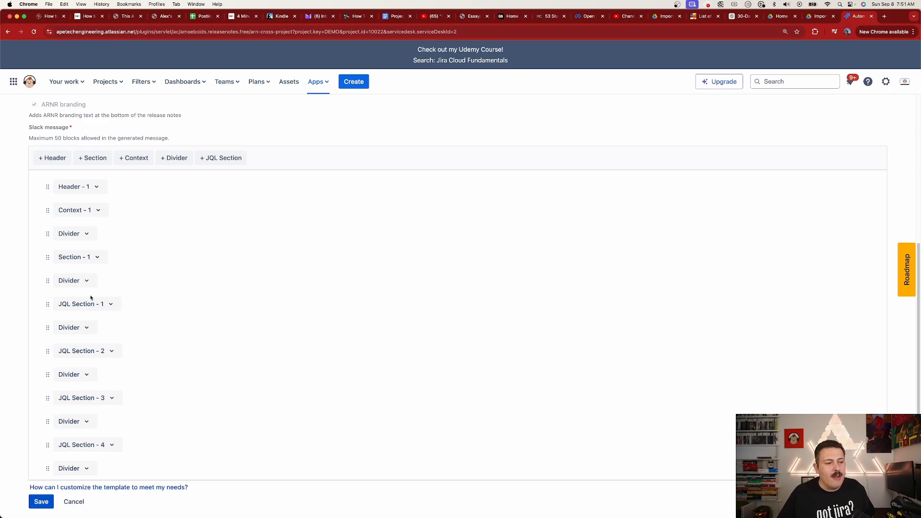
# Open JQL Section - 1 for editing and review its title, description formats, JQL query and empty-result message.
pyautogui.click(76, 310)
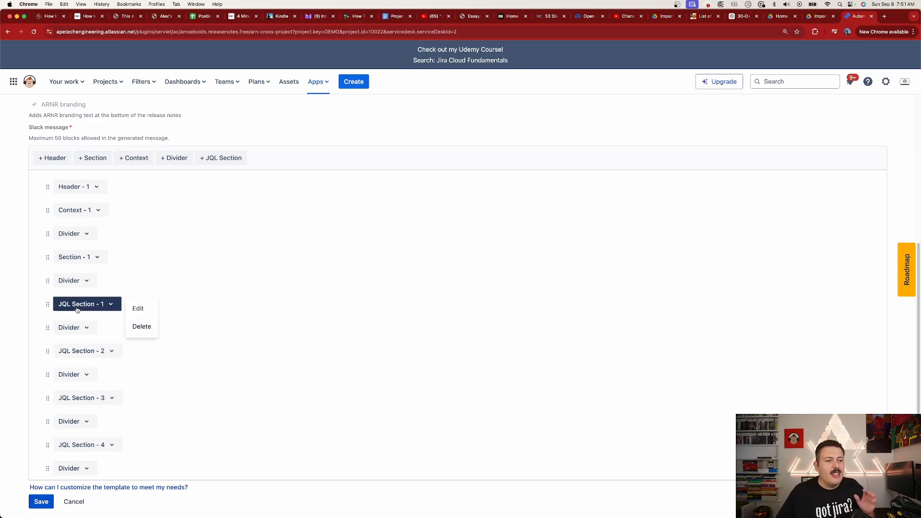
pyautogui.click(143, 309)
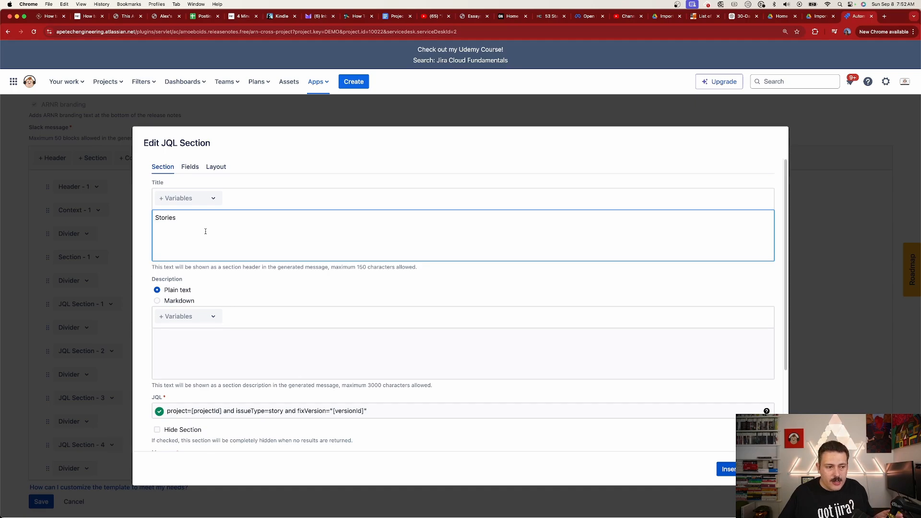
pyautogui.scroll(-5, 206, 232)
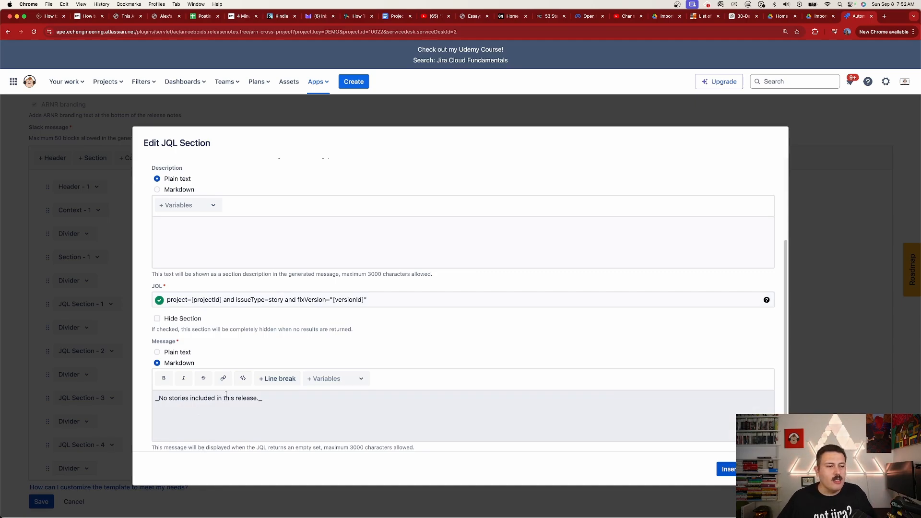
pyautogui.click(172, 190)
pyautogui.click(169, 179)
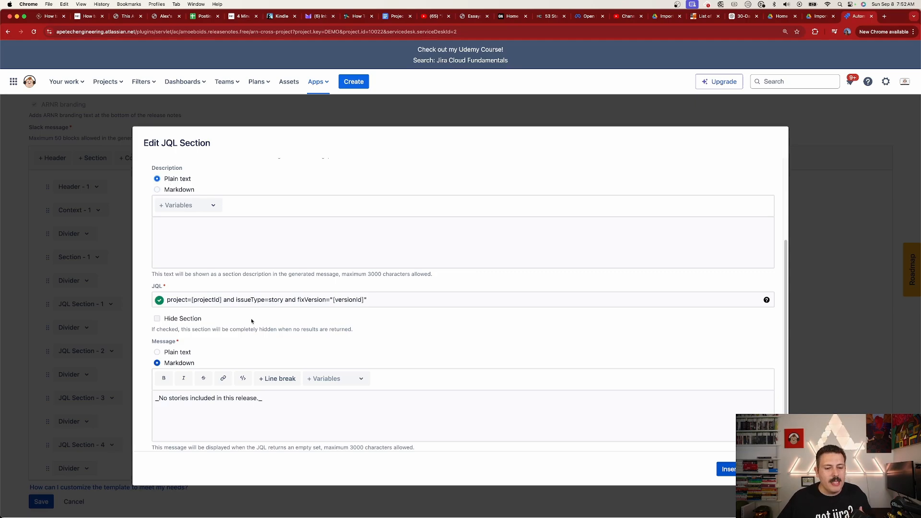
pyautogui.scroll(3, 248, 315)
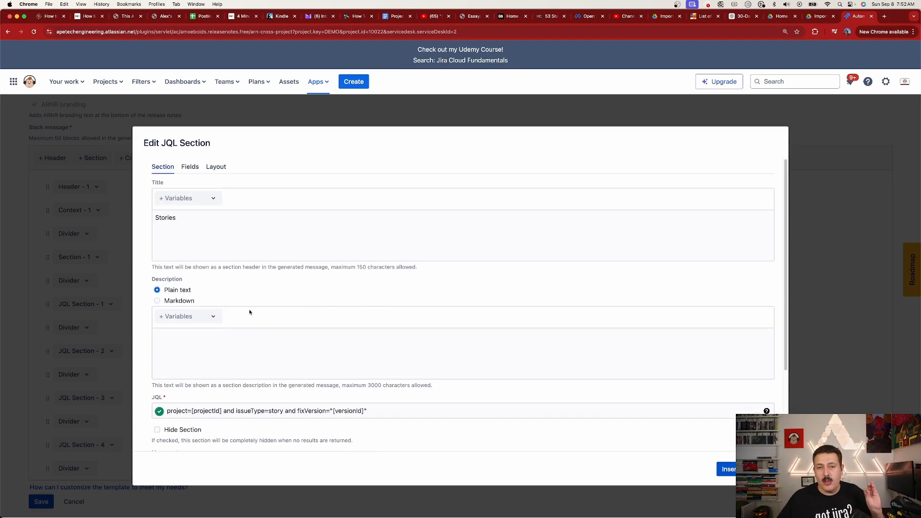
# Add the Assignee Jira issue field to the fields of the Stories JQL section.
pyautogui.click(188, 166)
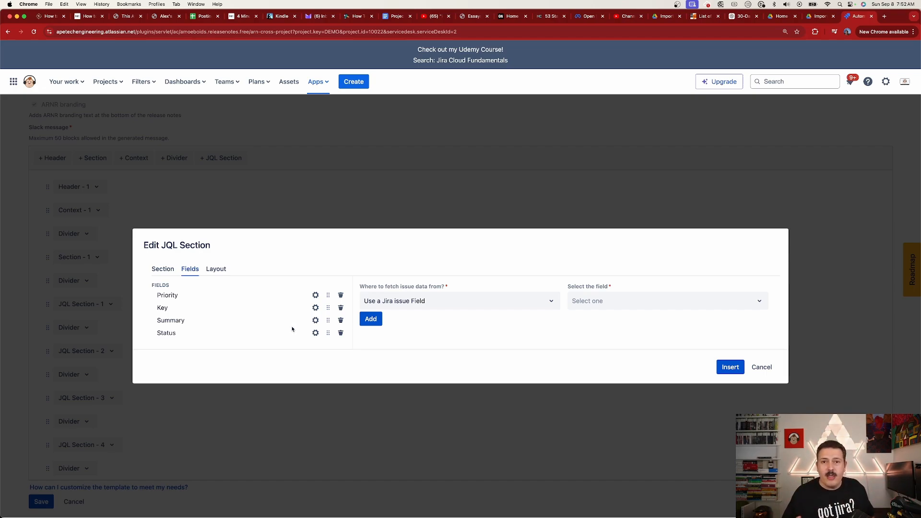
pyautogui.click(593, 290)
pyautogui.write('ass')
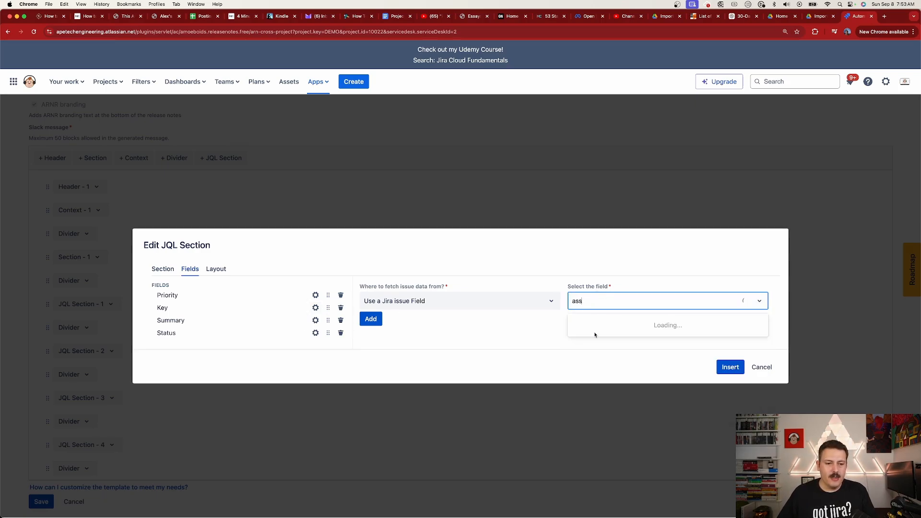
pyautogui.click(589, 324)
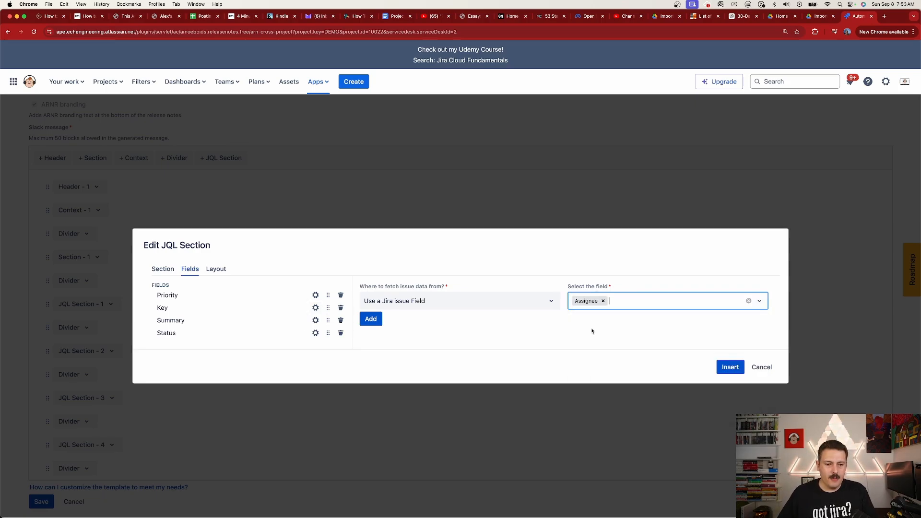
pyautogui.click(371, 319)
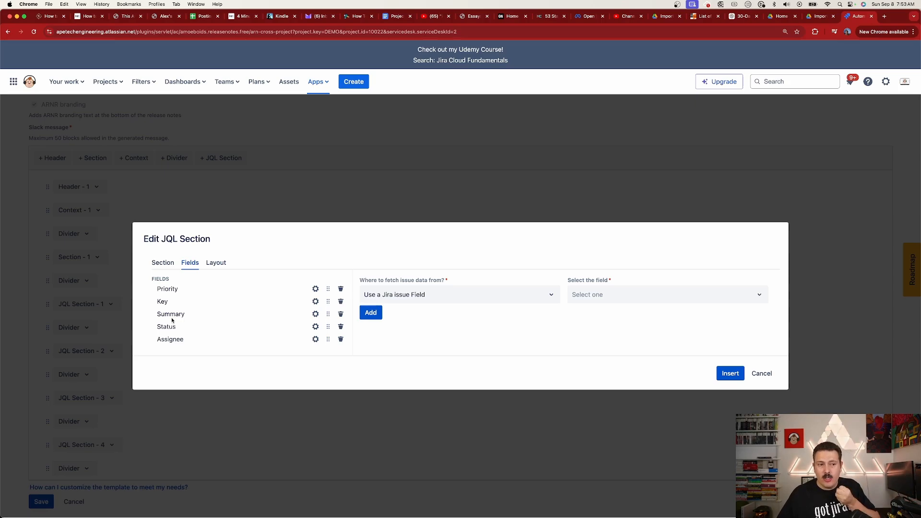
# Add the line "*Assignee*: {assignee}" below the status line in the Stories section's layout and apply the section changes.
pyautogui.click(217, 264)
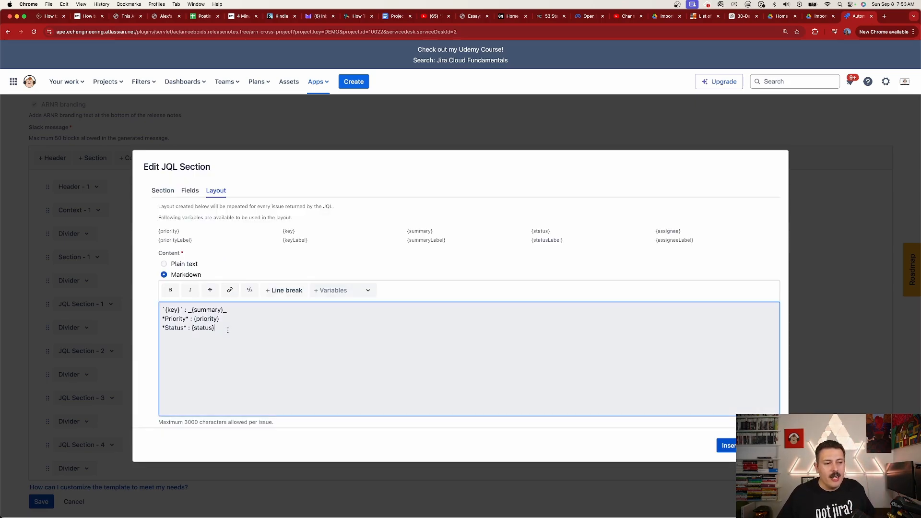
pyautogui.click(228, 331)
pyautogui.write('*Assignee*')
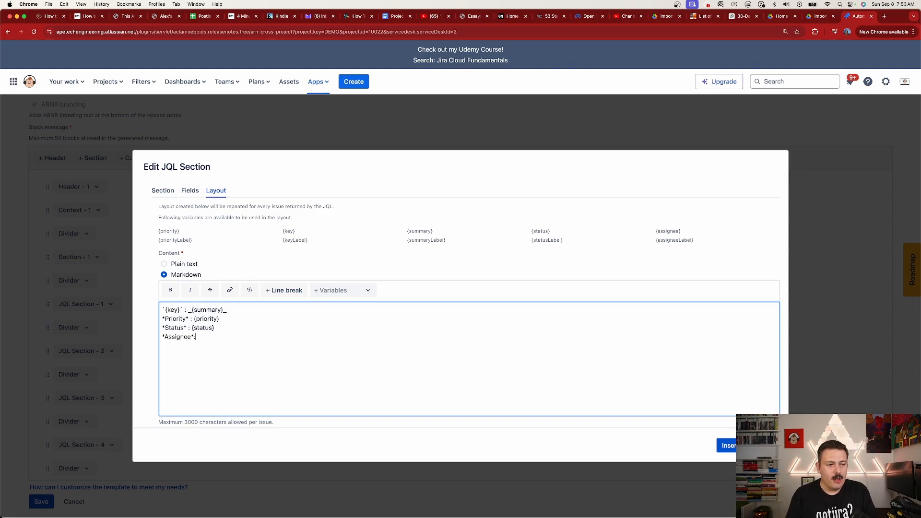
pyautogui.write(': {assignee}')
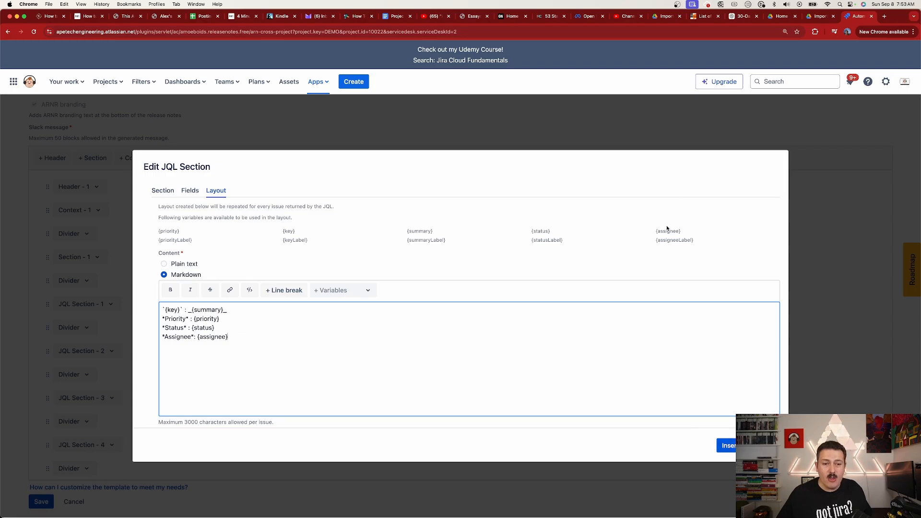
pyautogui.moveTo(686, 236); pyautogui.dragTo(658, 232)
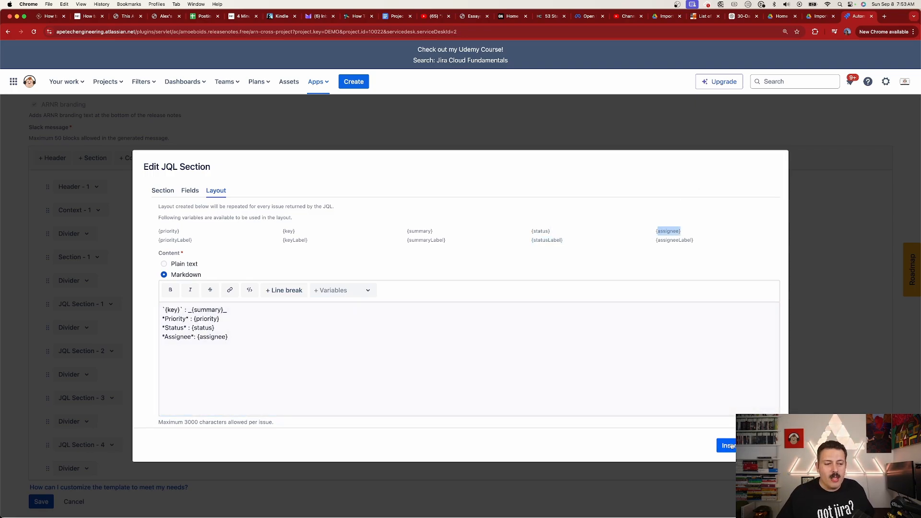
pyautogui.click(727, 445)
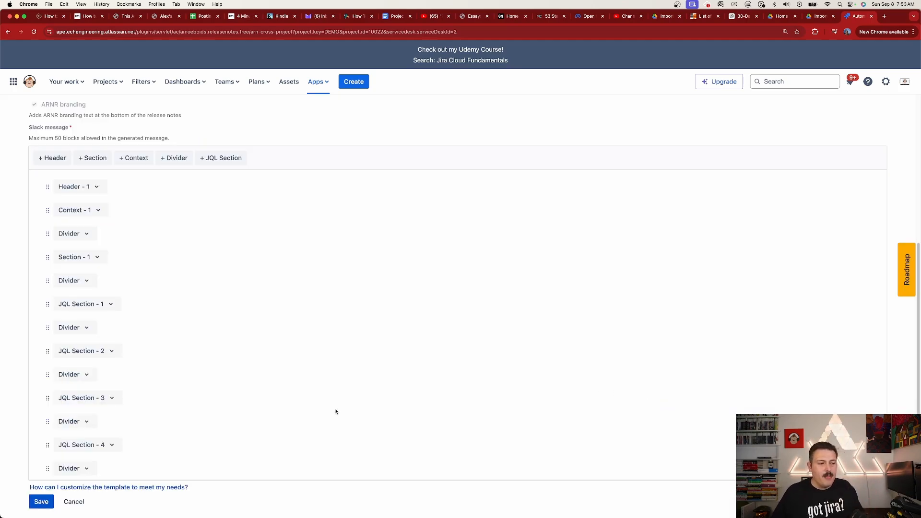
# Review the title, JQL query and hide option of JQL Section - 2, and close it without changes.
pyautogui.click(84, 352)
pyautogui.click(140, 355)
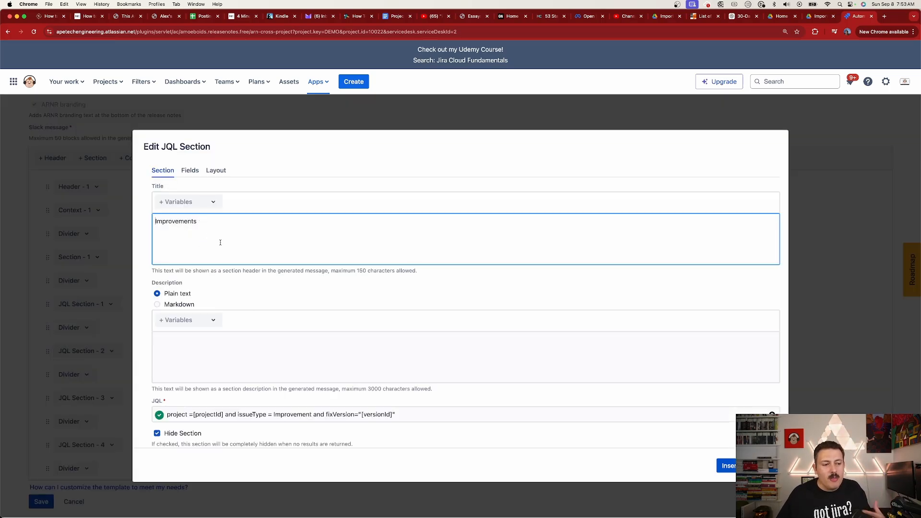
pyautogui.press('Escape')
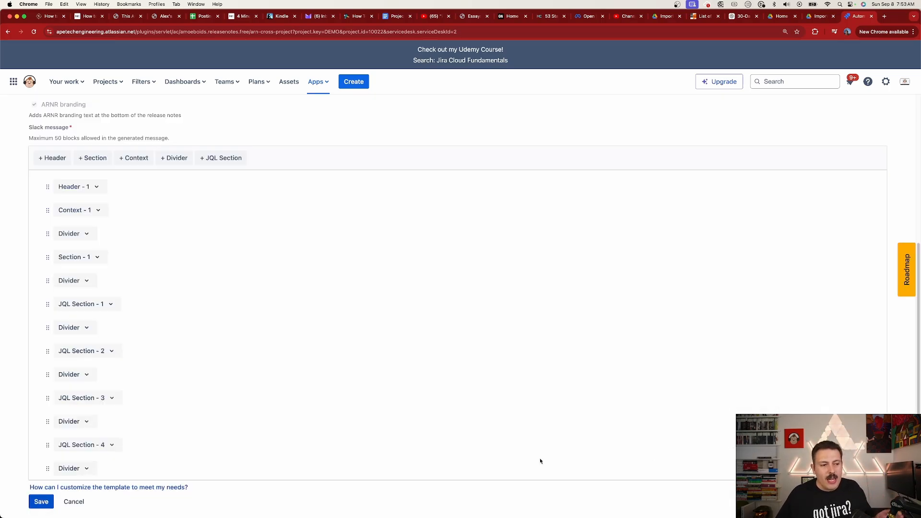
# Delete the JQL Section - 2 block and change the title of the Tasks section that followed it to Bugs.
pyautogui.click(98, 352)
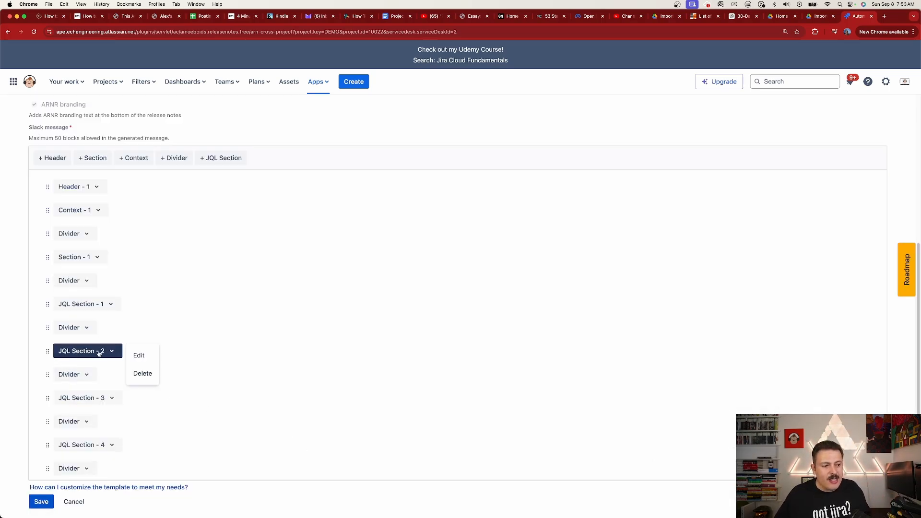
pyautogui.click(144, 379)
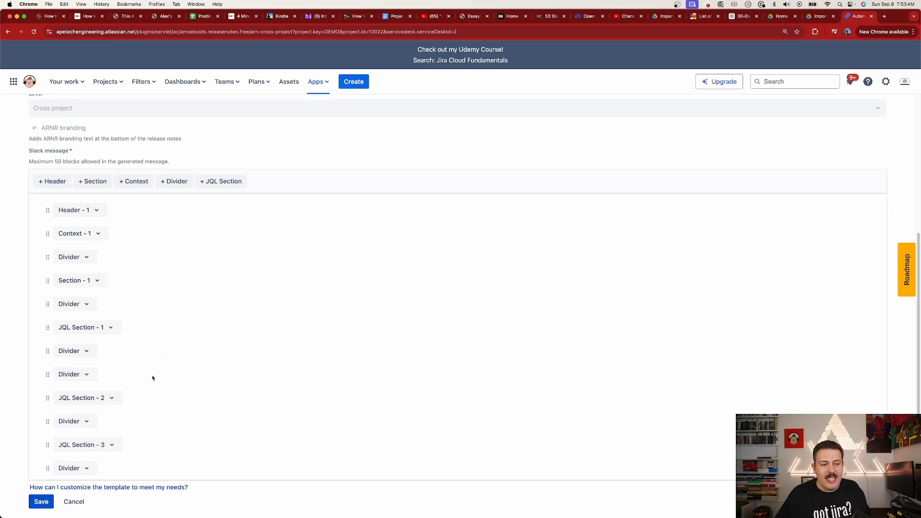
pyautogui.click(76, 400)
pyautogui.click(140, 404)
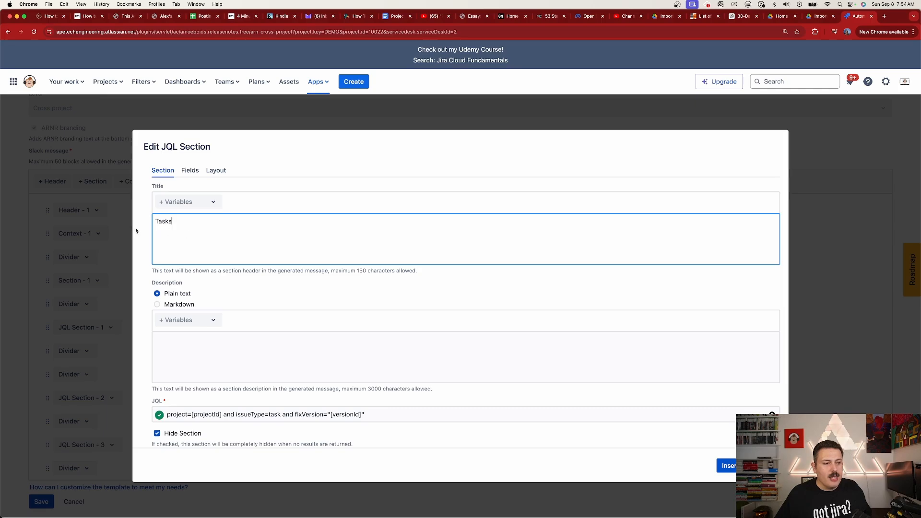
pyautogui.moveTo(189, 221); pyautogui.dragTo(116, 216)
pyautogui.write('Bugs')
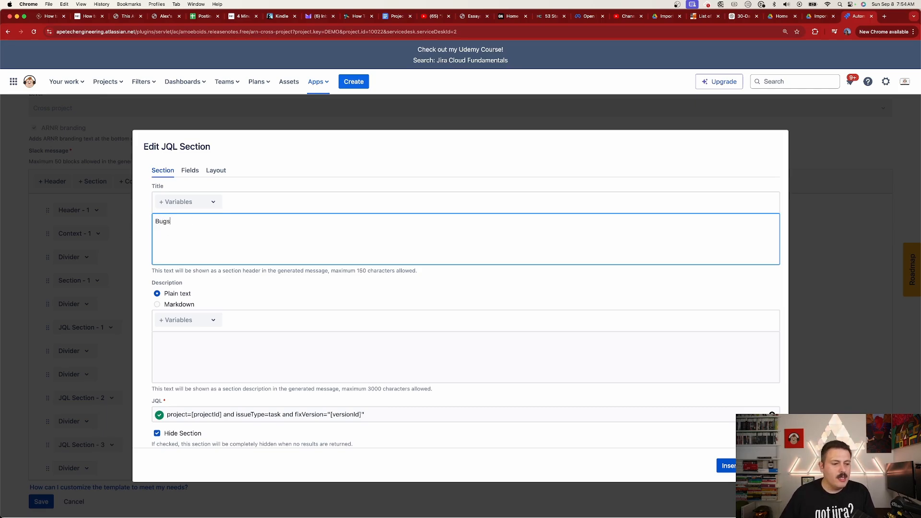
# Set the issue type in the Bugs section's JQL query to Bug and apply the section changes.
pyautogui.click(281, 415)
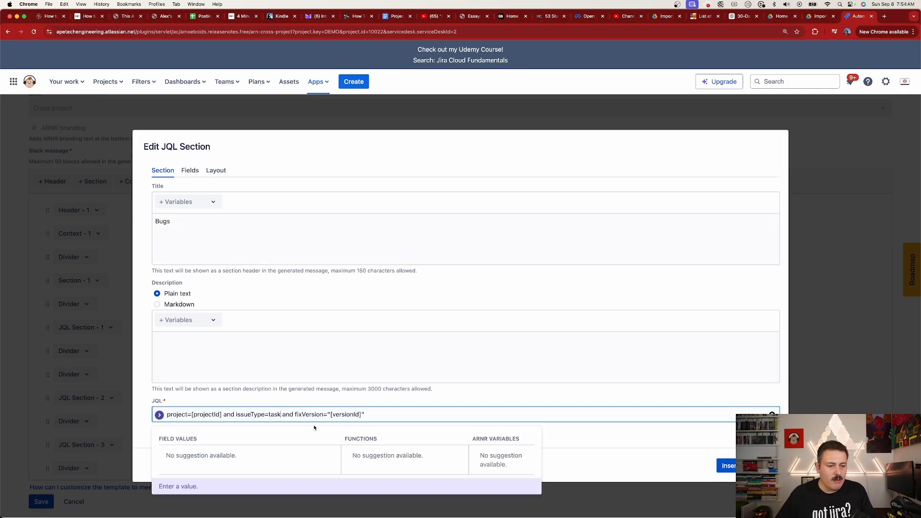
pyautogui.press('BackSpace')
pyautogui.press('BackSpace')
pyautogui.press('BackSpace')
pyautogui.press('BackSpace')
pyautogui.write('Bug')
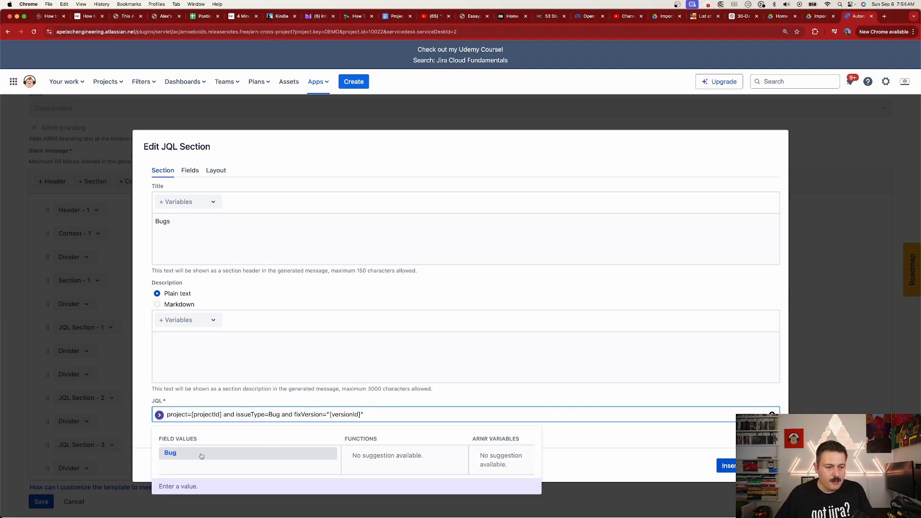
pyautogui.click(199, 455)
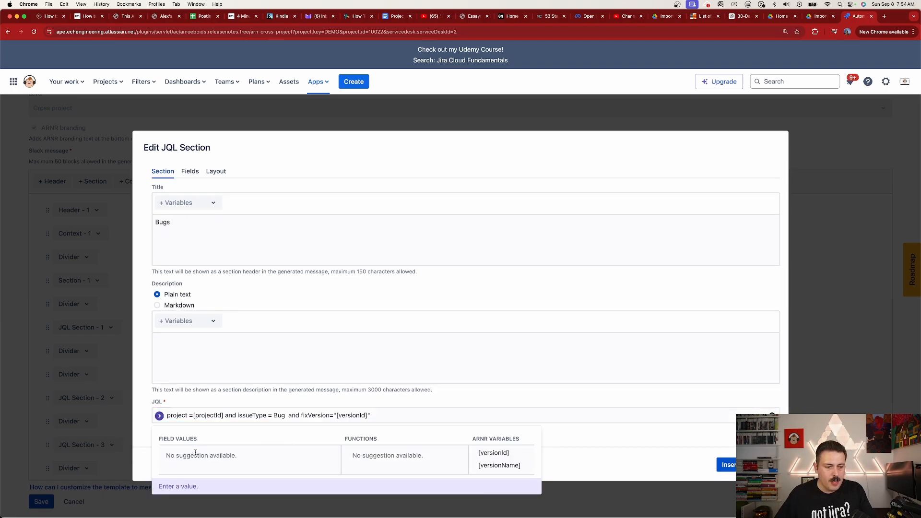
pyautogui.click(727, 469)
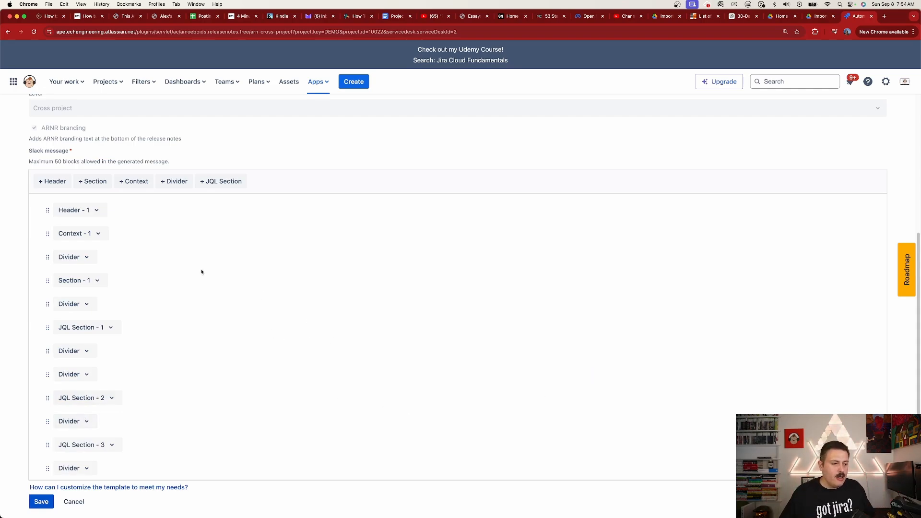
# Save the template and generate its preview for the Apetech ARN Demo project, Version 1.0.
pyautogui.click(41, 502)
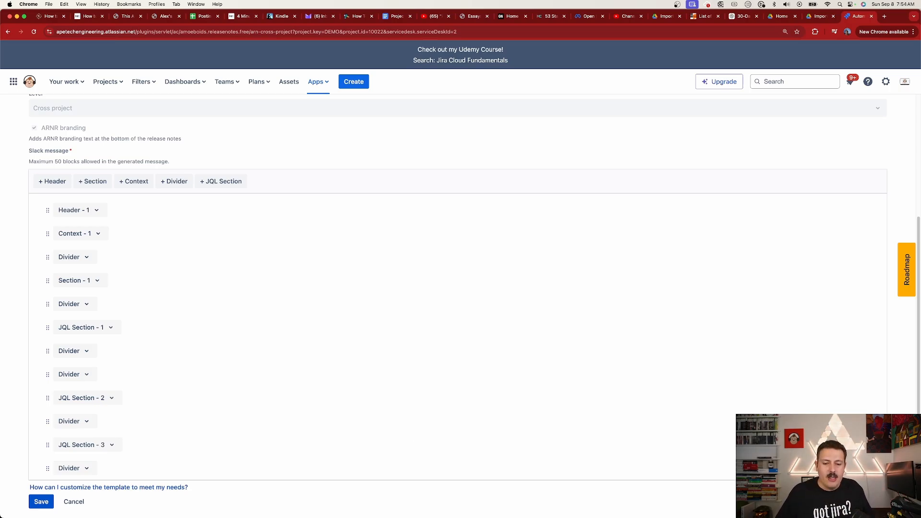
pyautogui.click(74, 502)
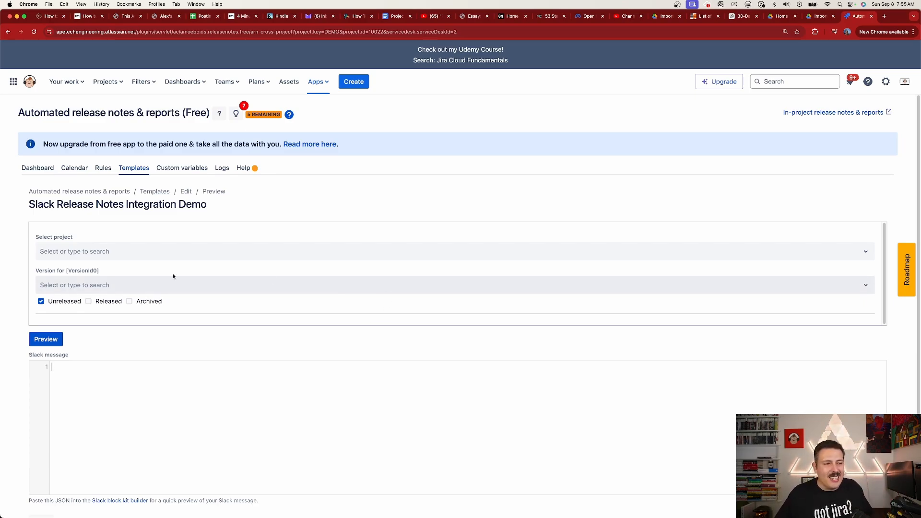
pyautogui.click(72, 251)
pyautogui.press('Return')
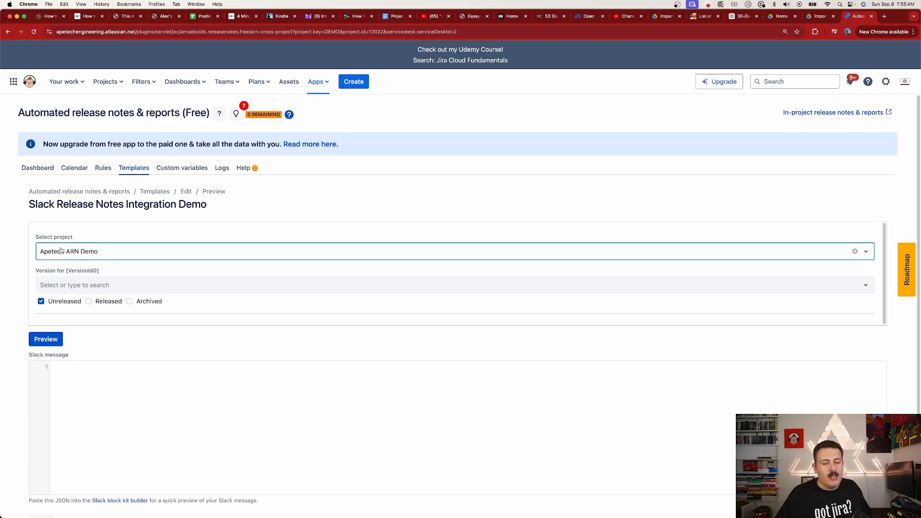
pyautogui.click(77, 287)
pyautogui.click(74, 310)
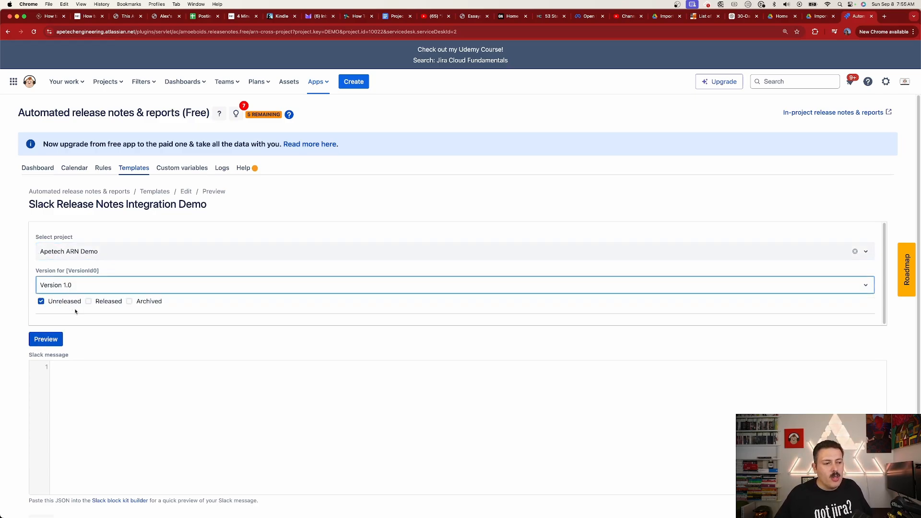
pyautogui.click(46, 341)
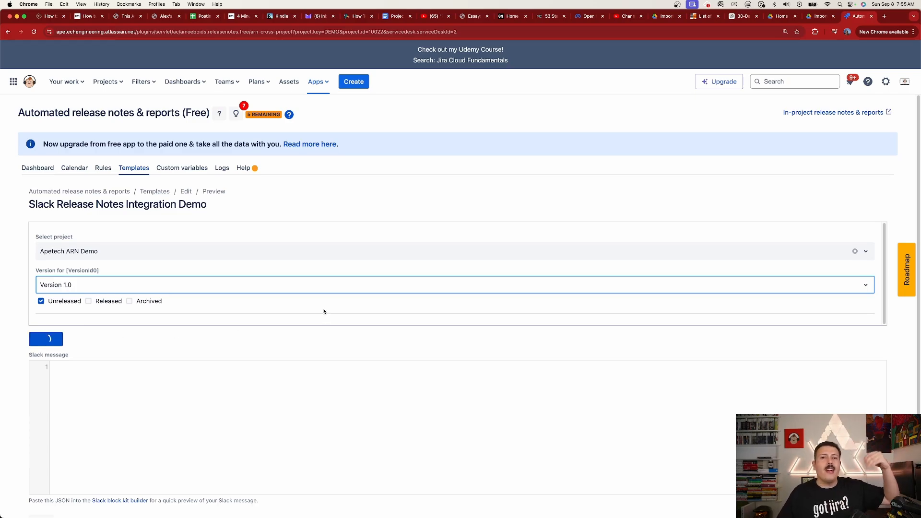
# Copy the generated Slack message JSON to the clipboard and open the Slack Block Kit Builder.
pyautogui.scroll(-20, 171, 382)
pyautogui.scroll(-1, 145, 502)
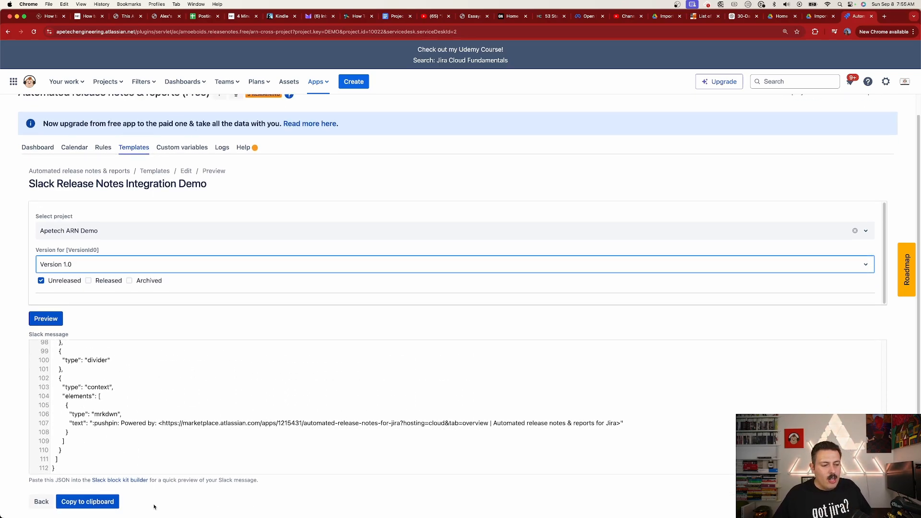
pyautogui.click(78, 503)
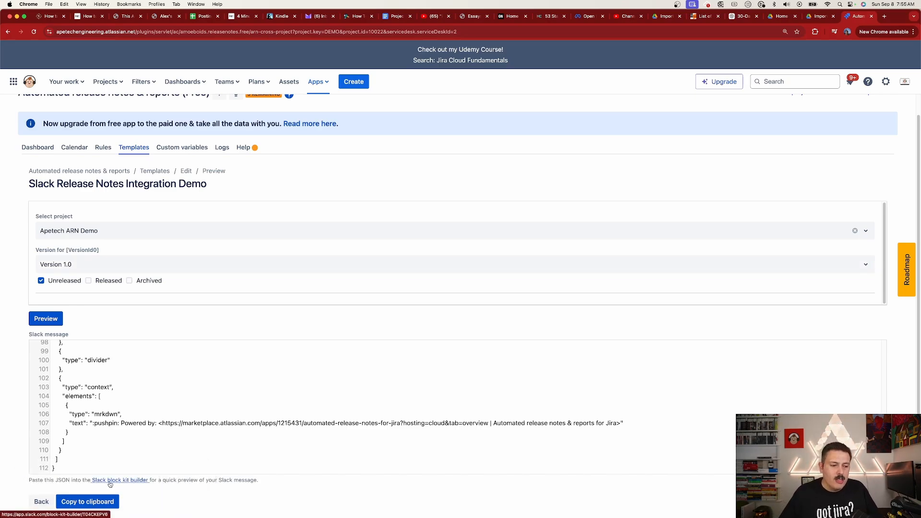
pyautogui.click(110, 481)
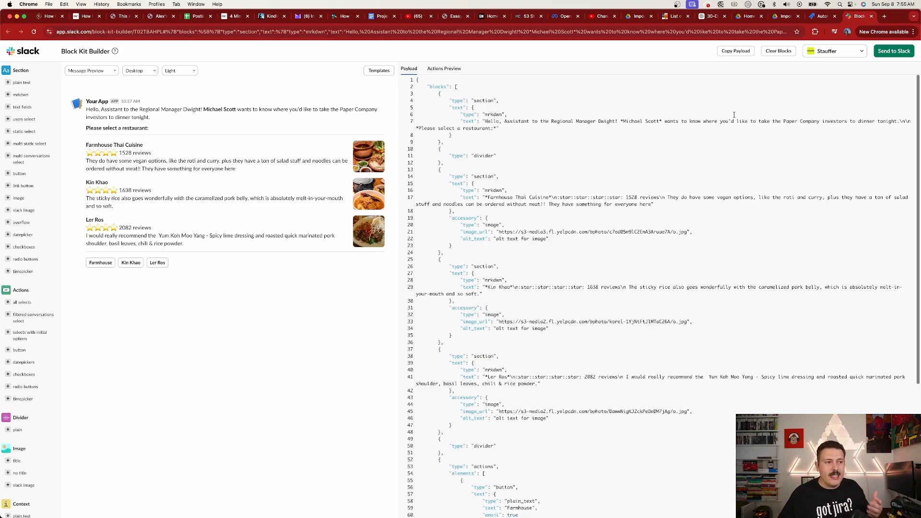
# Choose the Apetech workspace and replace the entire sample payload with the copied release notes JSON.
pyautogui.click(830, 51)
pyautogui.click(827, 86)
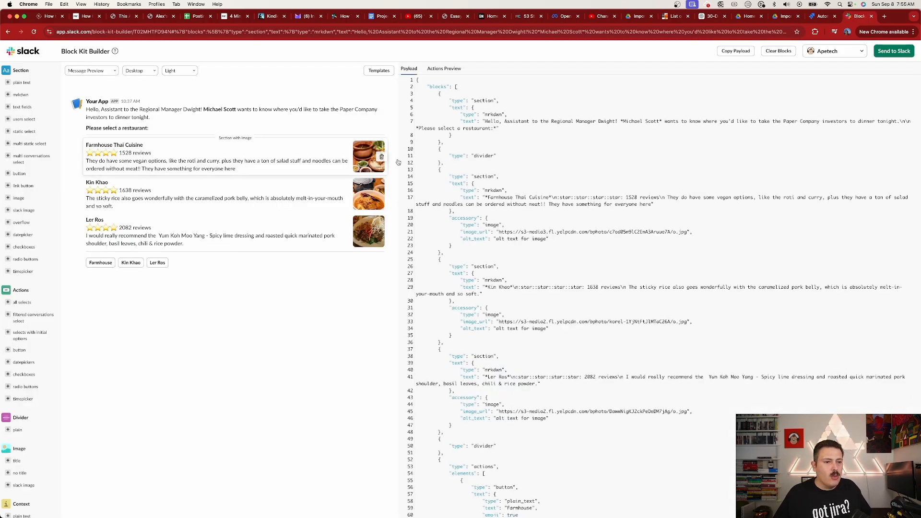
pyautogui.moveTo(412, 82); pyautogui.dragTo(708, 515)
pyautogui.press('BackSpace')
pyautogui.moveTo(710, 336); pyautogui.dragTo(536, 17)
pyautogui.moveTo(628, 268); pyautogui.dragTo(555, 86)
pyautogui.press('BackSpace')
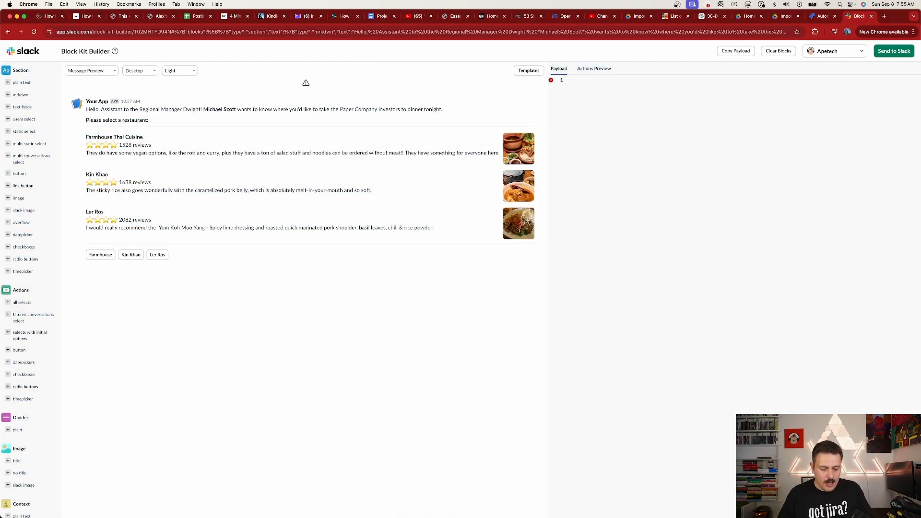
pyautogui.press('super+v')
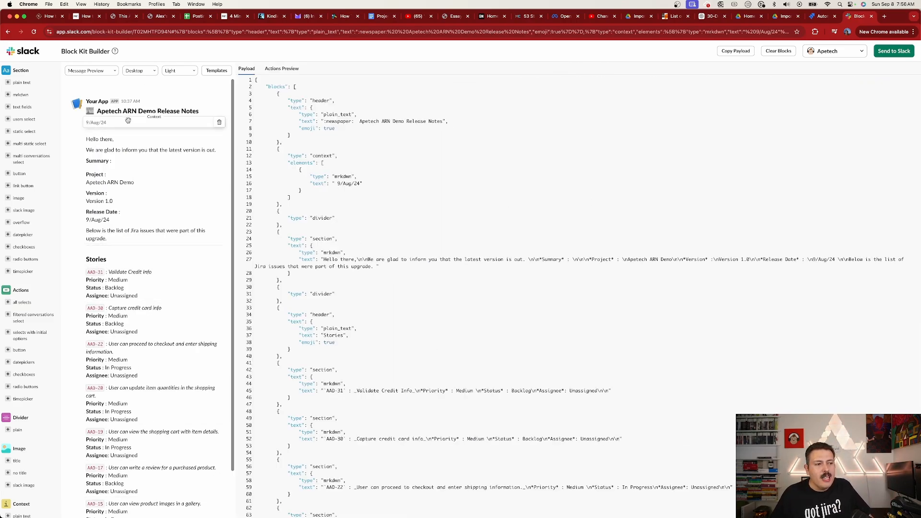
# Review the rendered release notes message and send it to the releasenotes-demo channel.
pyautogui.scroll(-2, 144, 308)
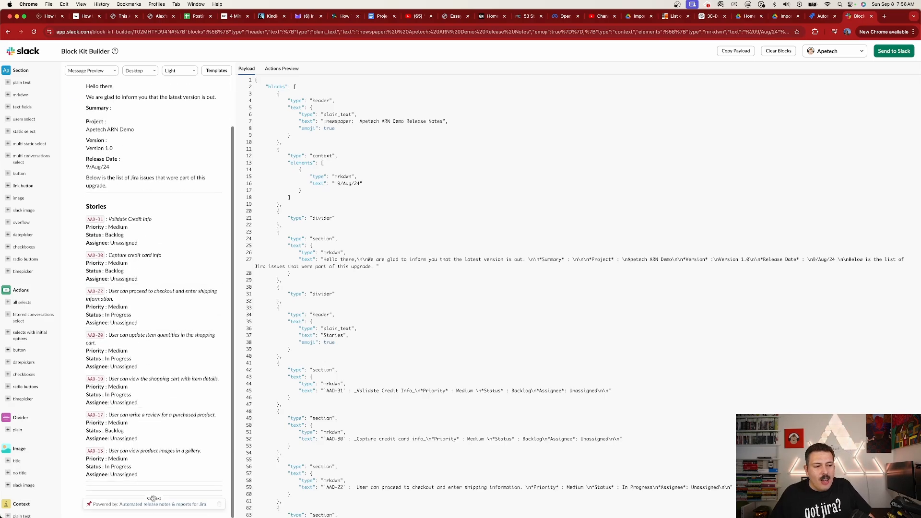
pyautogui.scroll(2, 150, 370)
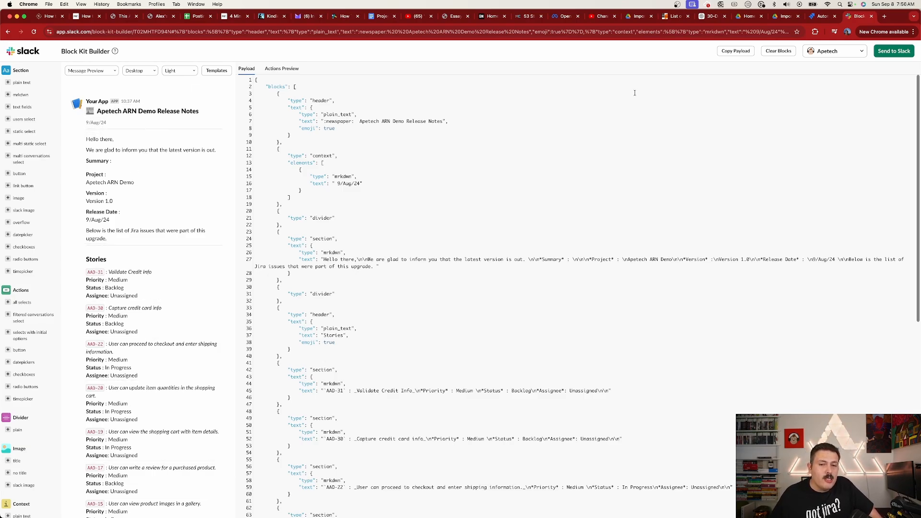
pyautogui.click(892, 53)
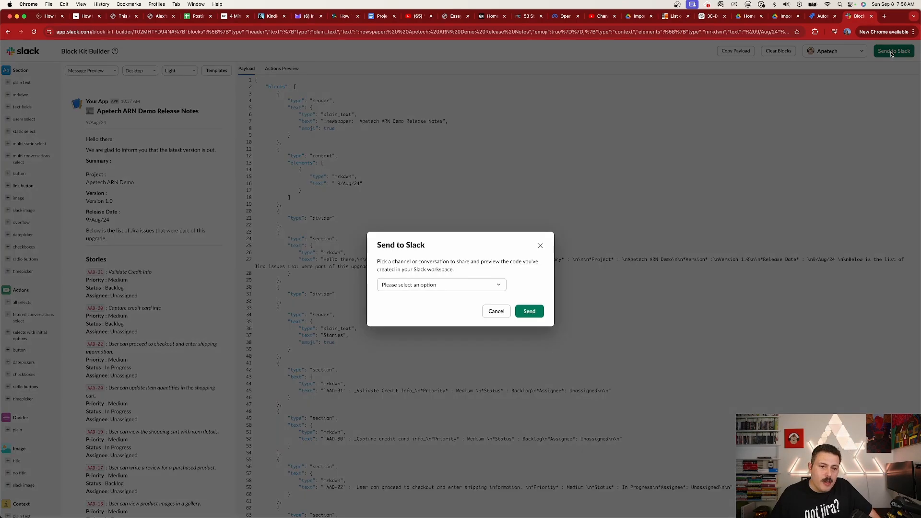
pyautogui.click(433, 286)
pyautogui.scroll(-10, 439, 336)
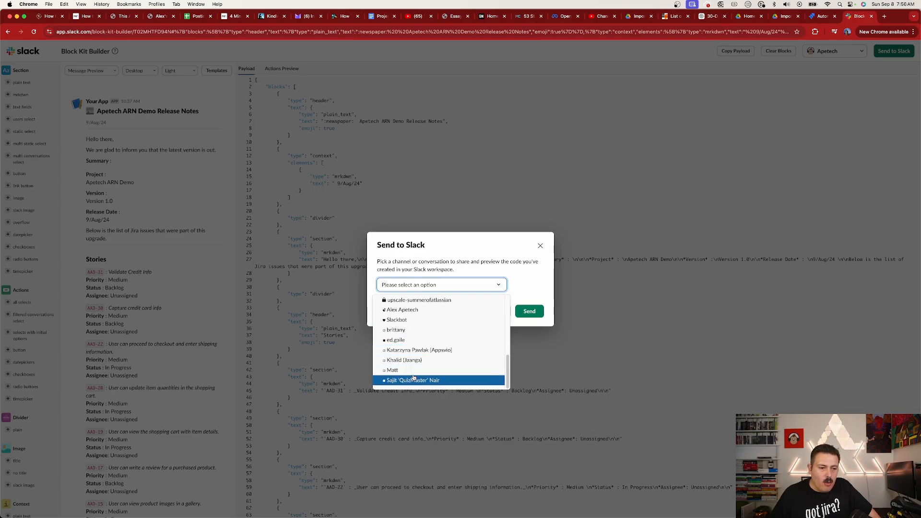
pyautogui.scroll(2, 414, 375)
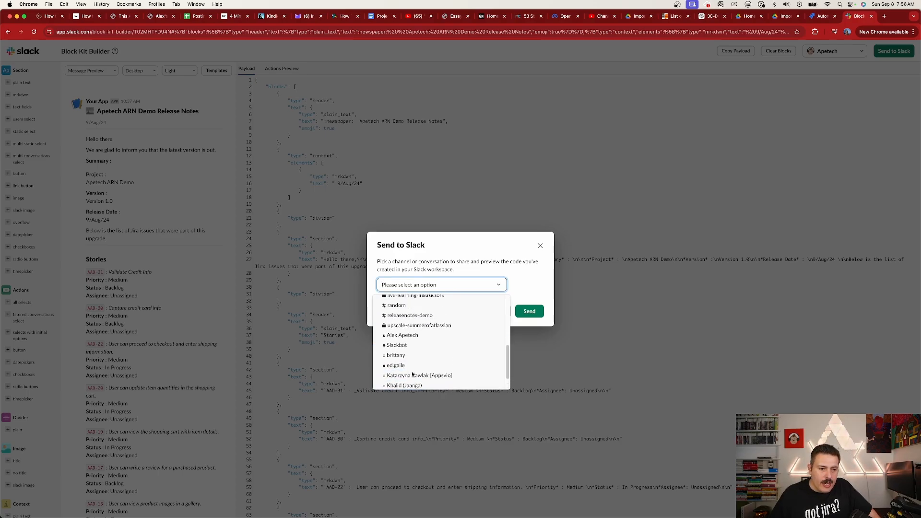
pyautogui.click(402, 317)
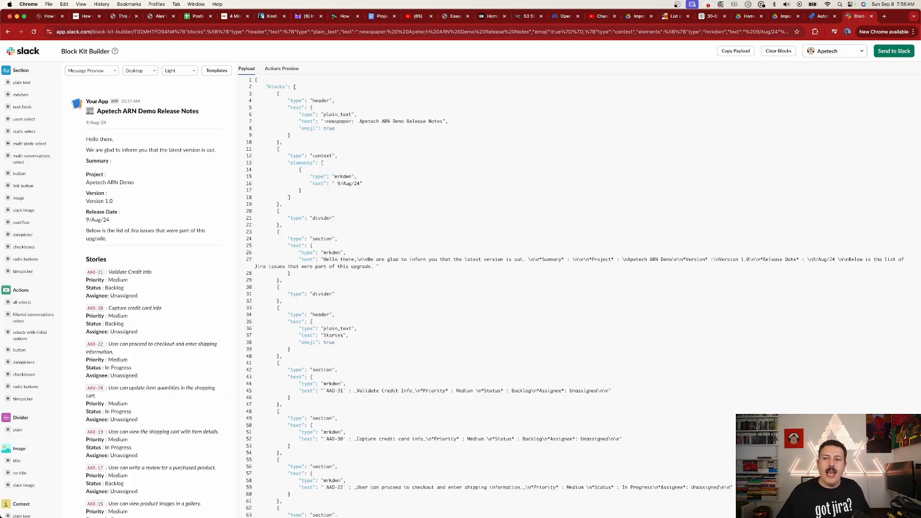
# Switch to the Slack desktop app, open the releasenotes-demo channel and examine the posted release notes from the beginning.
pyautogui.moveTo(920, 166); pyautogui.dragTo(386, 68)
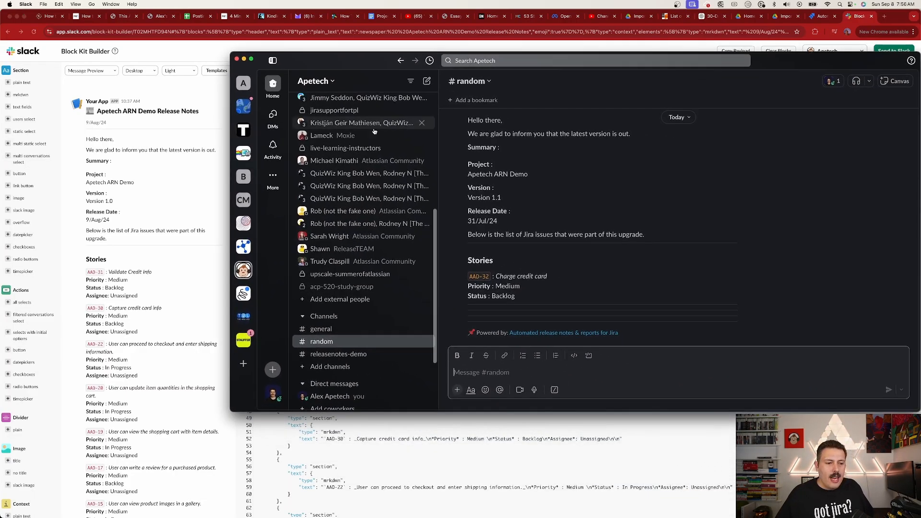
pyautogui.click(330, 356)
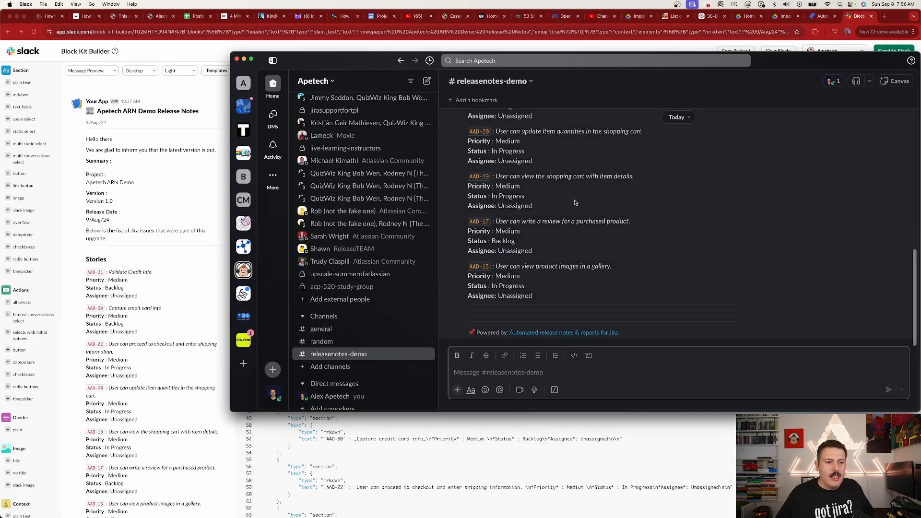
pyautogui.scroll(15, 598, 193)
pyautogui.moveTo(776, 60); pyautogui.dragTo(683, 30)
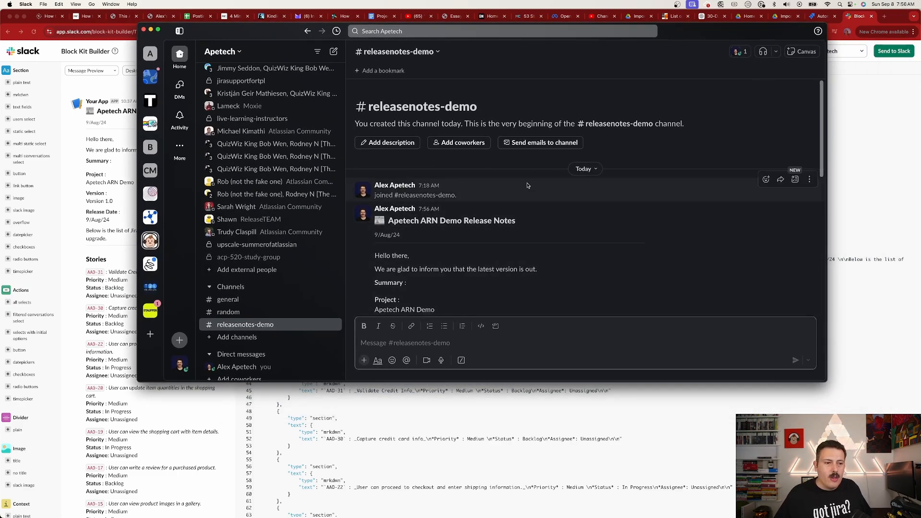
pyautogui.scroll(-3, 384, 168)
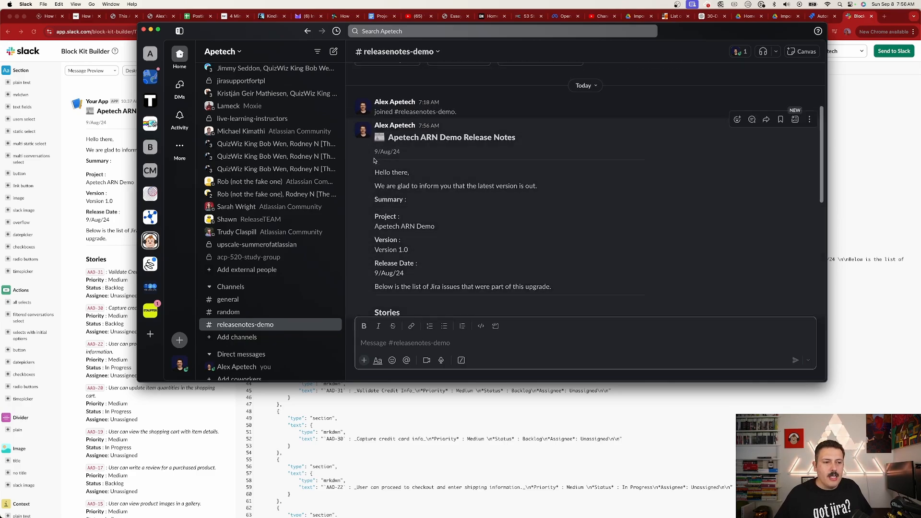